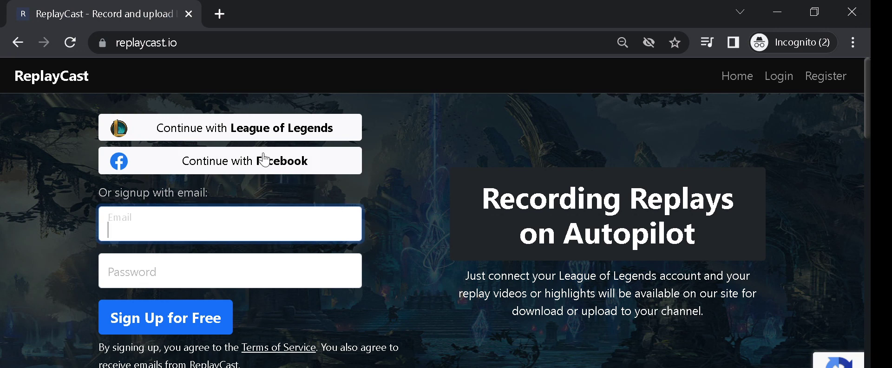
# - Sign in with the League of Legends account by entering its username and password, and authorize ReplayCast's requested permissions
pyautogui.click(225, 130)
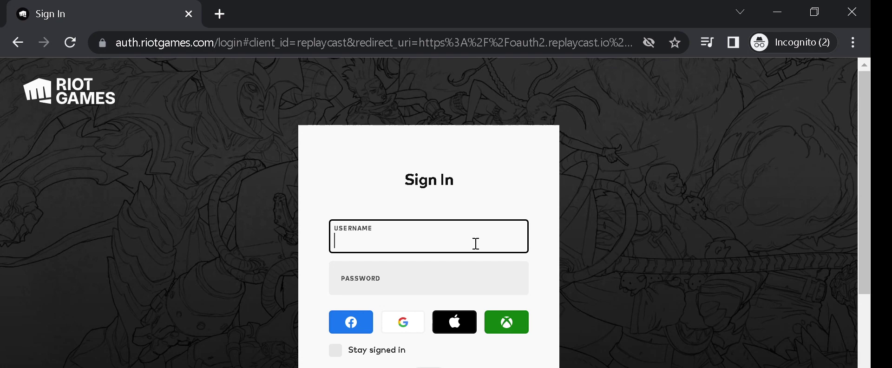
pyautogui.write('rcaccsup')
pyautogui.press('Tab')
pyautogui.write('••••••••')
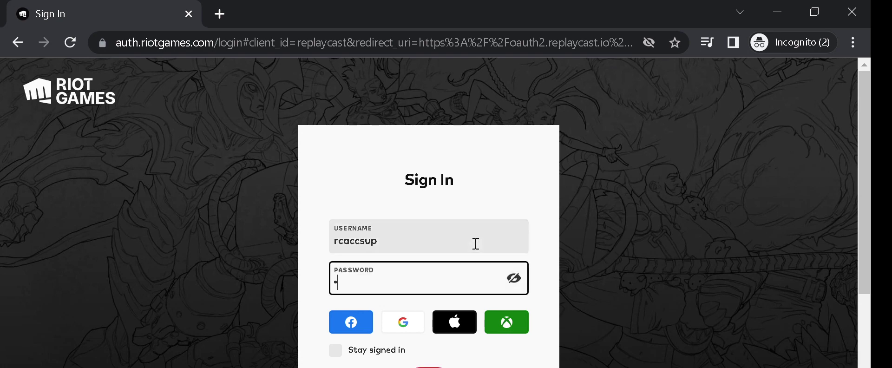
pyautogui.write('••')
pyautogui.scroll(-2, 640, 217)
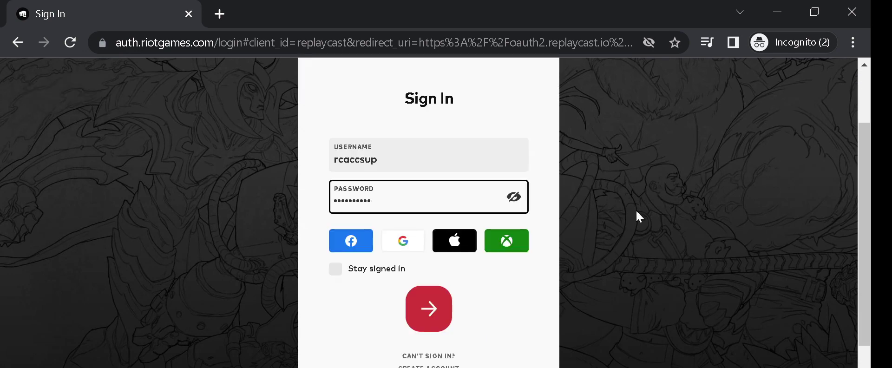
pyautogui.scroll(-2, 637, 213)
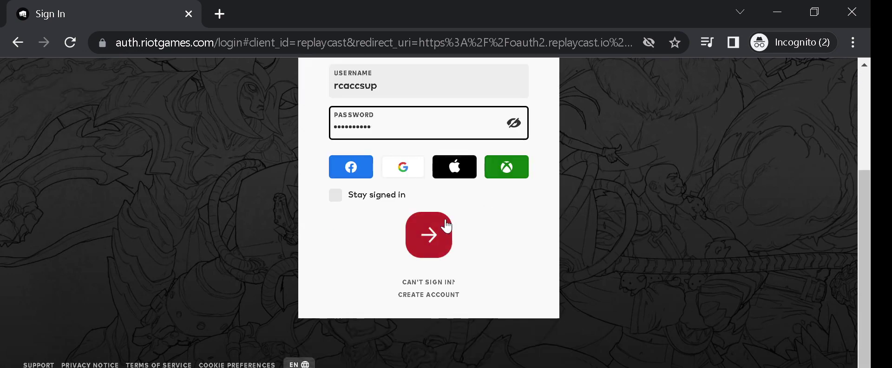
pyautogui.click(432, 238)
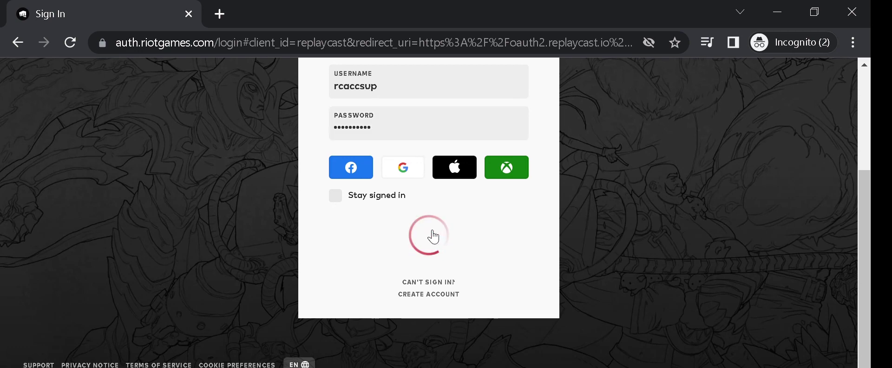
pyautogui.scroll(2, 446, 232)
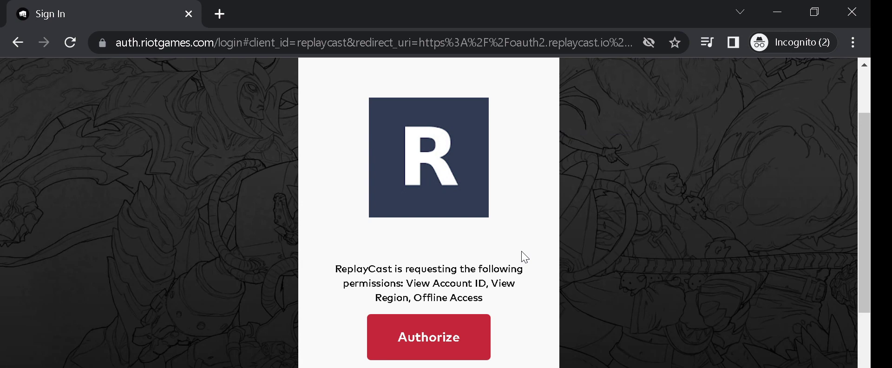
pyautogui.click(428, 329)
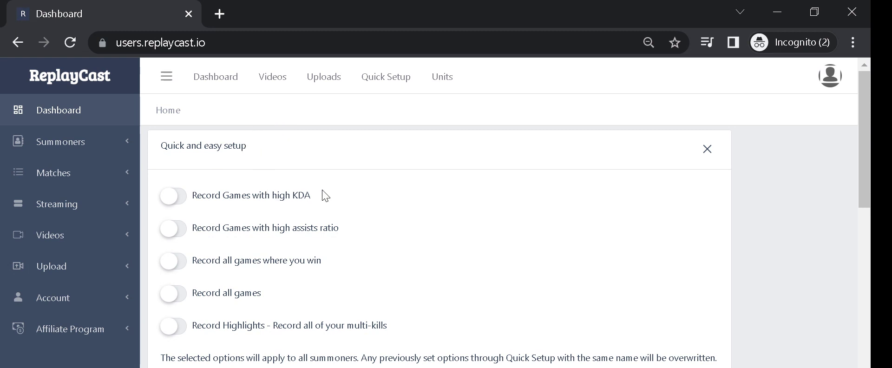
# - Turn on the "Record all games" option in Quick Setup
pyautogui.click(375, 88)
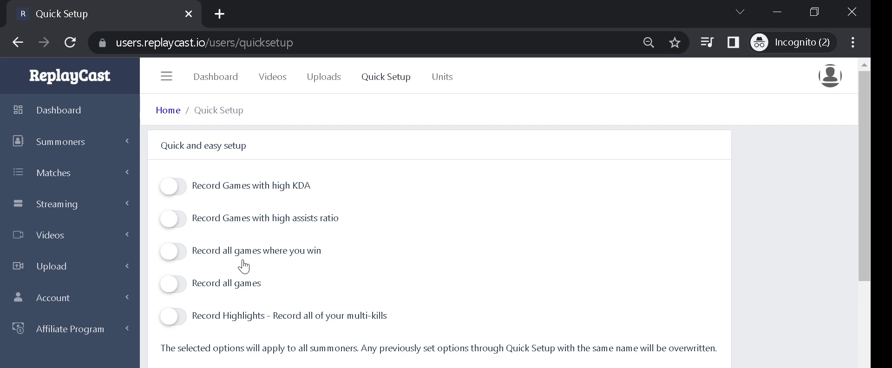
pyautogui.click(230, 292)
# - Start connecting a YouTube channel for uploads and choose the listed Replay Cast Google account
pyautogui.scroll(-2, 465, 270)
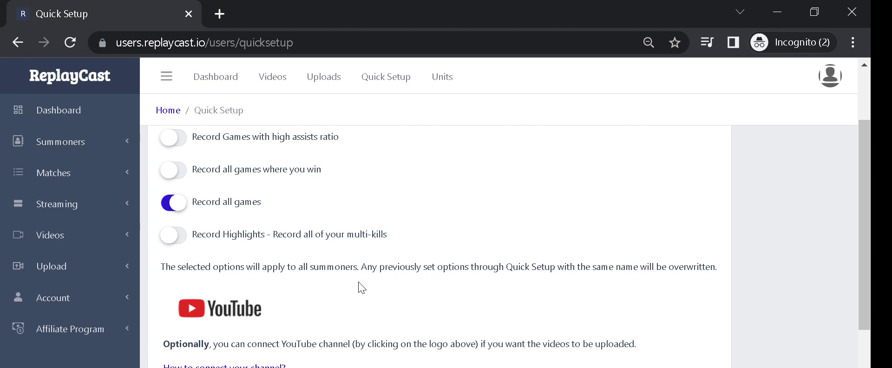
pyautogui.click(209, 314)
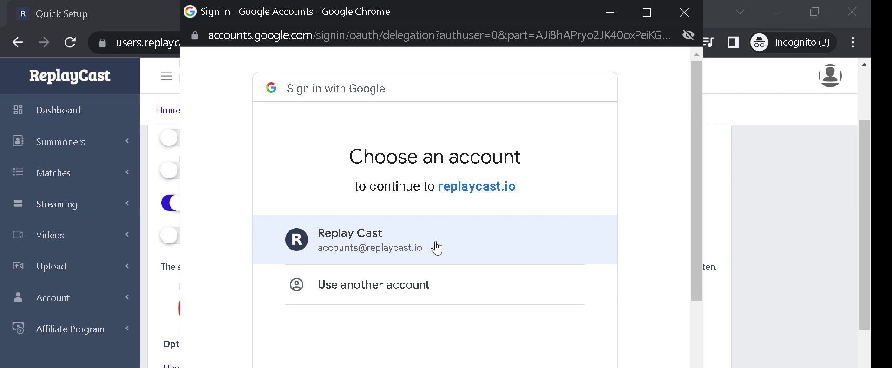
pyautogui.click(436, 243)
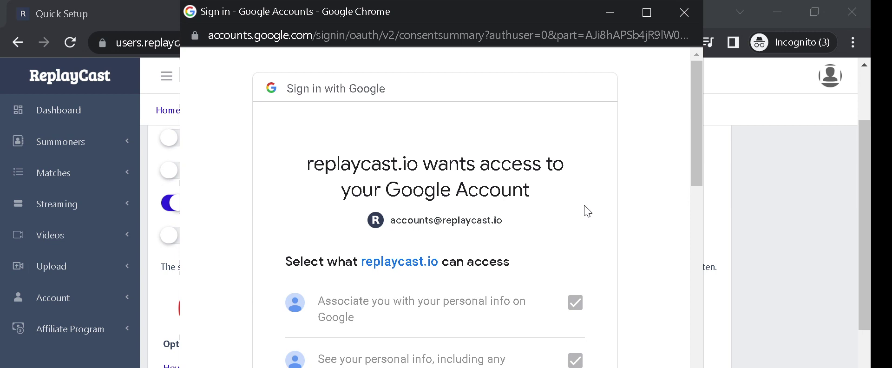
# - Grant replaycast.io all four optional YouTube permissions for viewing and managing videos and the account, and continue
pyautogui.scroll(-2, 586, 209)
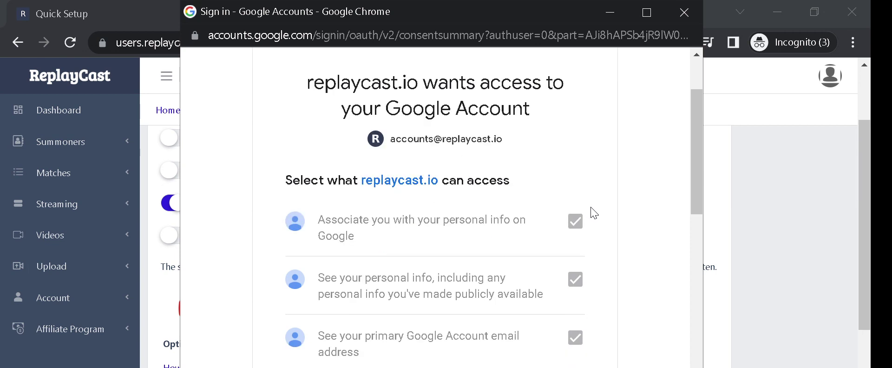
pyautogui.scroll(-2, 588, 209)
pyautogui.scroll(-2, 594, 213)
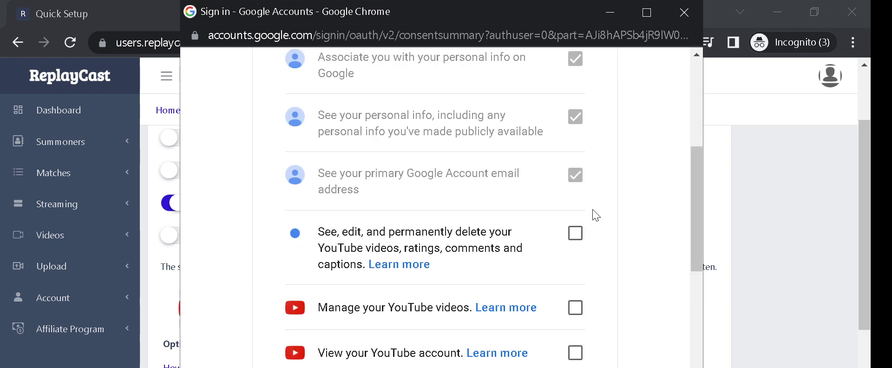
pyautogui.click(586, 236)
pyautogui.scroll(-2, 591, 244)
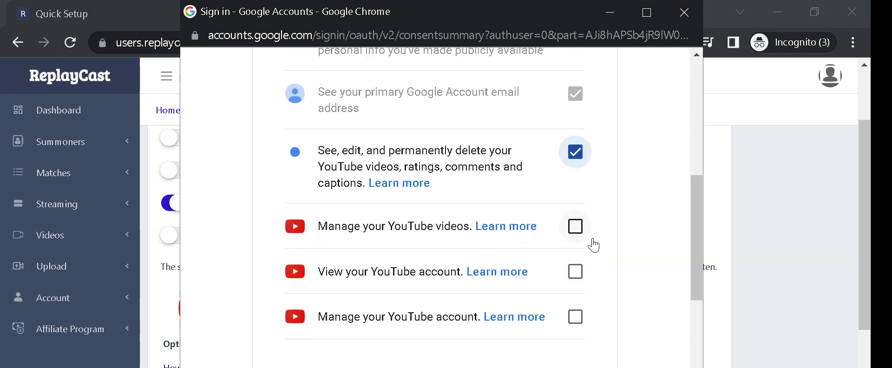
pyautogui.click(574, 226)
pyautogui.click(574, 273)
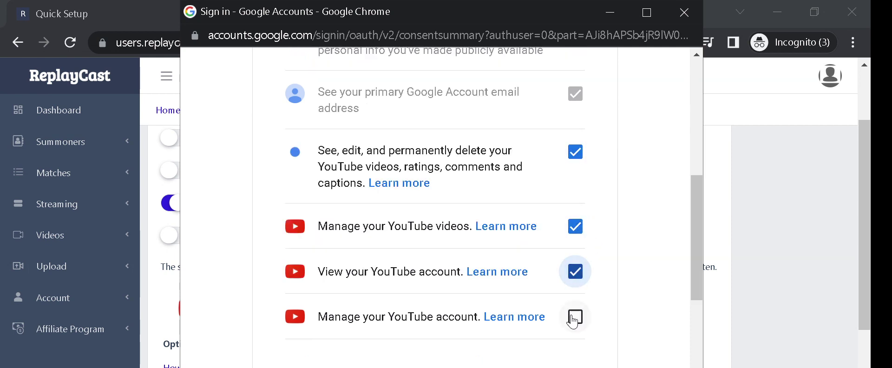
pyautogui.click(575, 317)
pyautogui.scroll(-4, 599, 293)
pyautogui.scroll(-2, 599, 293)
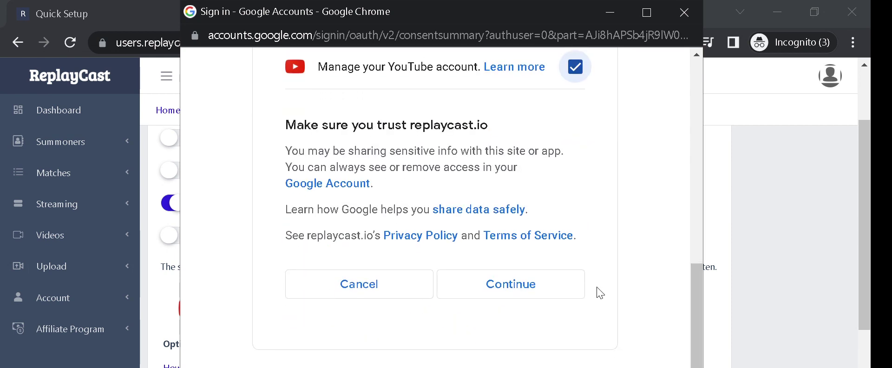
pyautogui.click(513, 290)
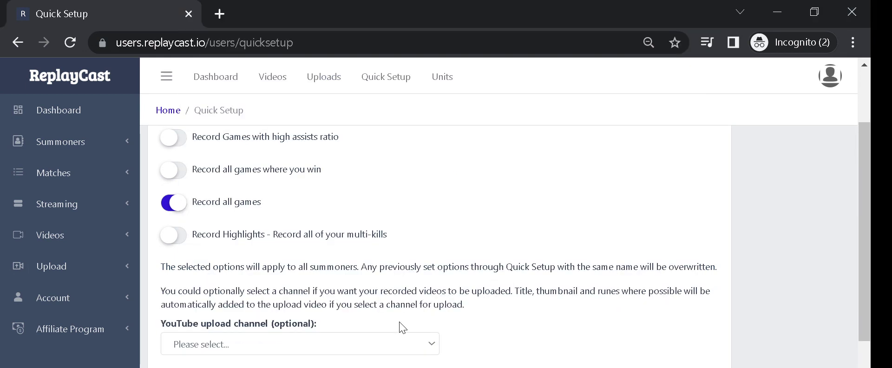
# - Select ReplayCast as the YouTube upload channel for the recorded videos
pyautogui.scroll(-2, 402, 327)
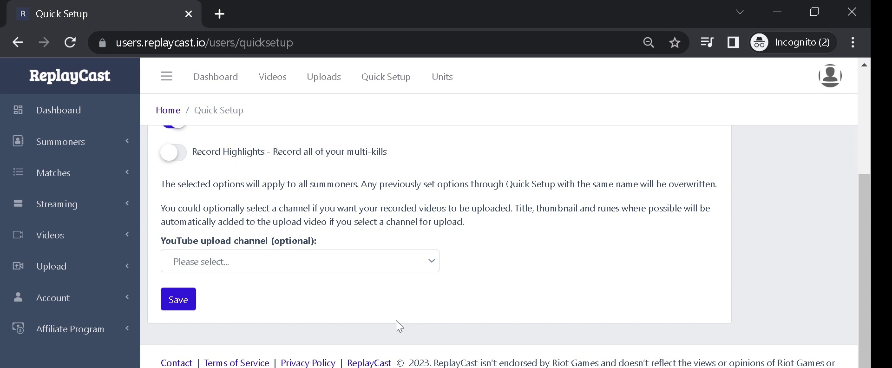
pyautogui.click(336, 261)
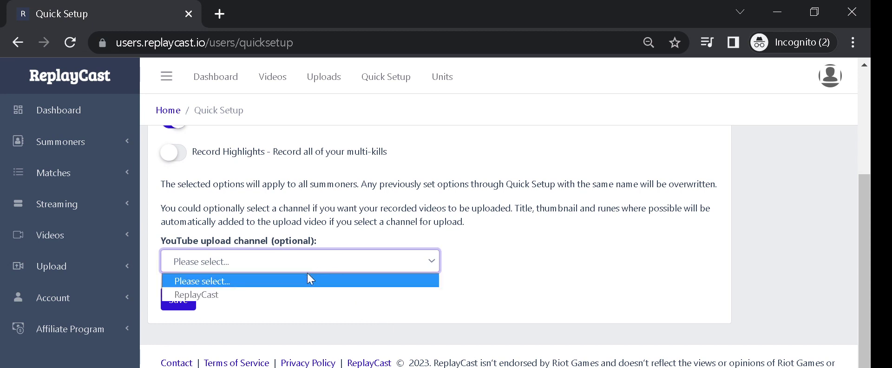
pyautogui.click(271, 294)
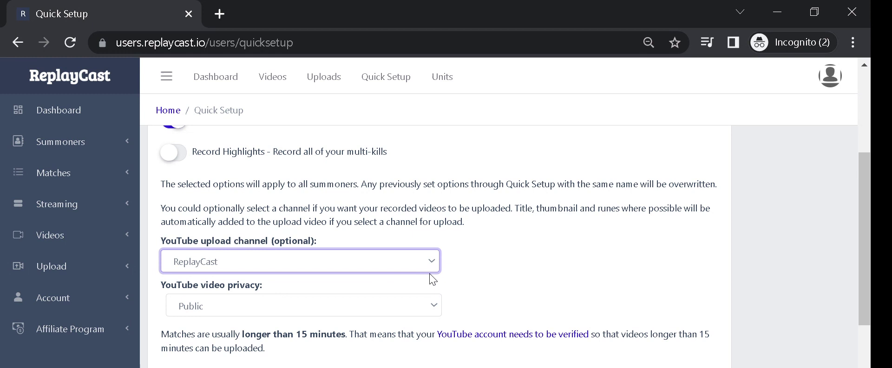
pyautogui.click(563, 264)
# - Set the YouTube video privacy to Unlisted
pyautogui.scroll(-2, 562, 267)
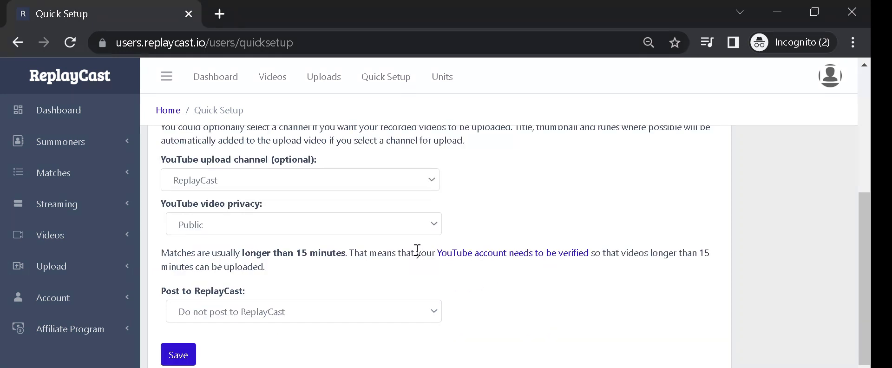
pyautogui.click(400, 231)
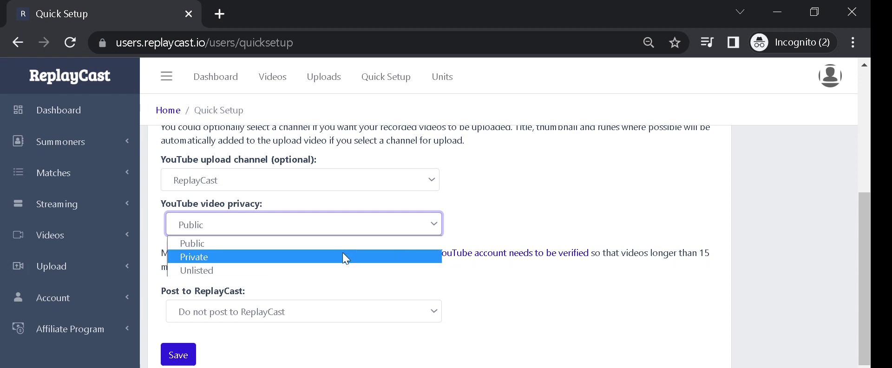
pyautogui.click(312, 270)
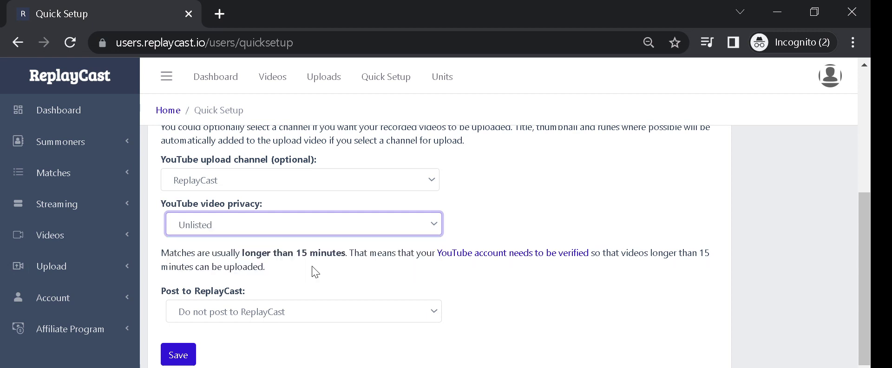
pyautogui.click(349, 270)
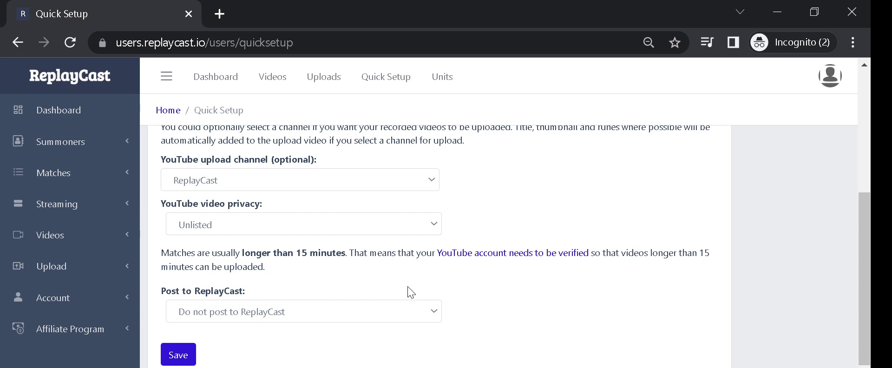
# - Set Post to ReplayCast to "Post to profile only" and save the Quick Setup options
pyautogui.scroll(-1, 398, 292)
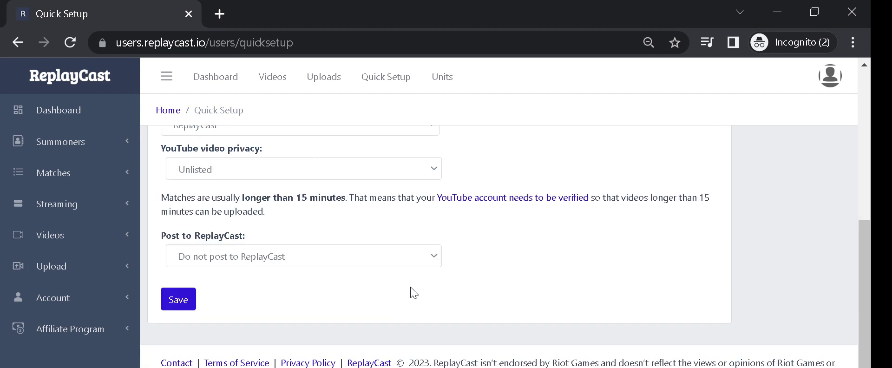
pyautogui.click(365, 261)
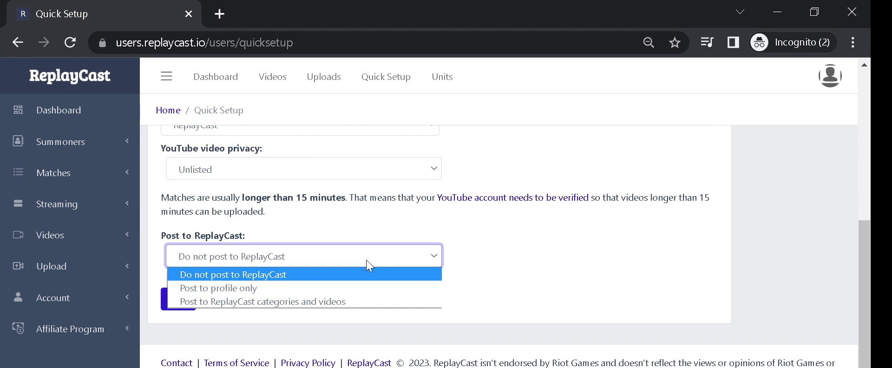
pyautogui.click(346, 290)
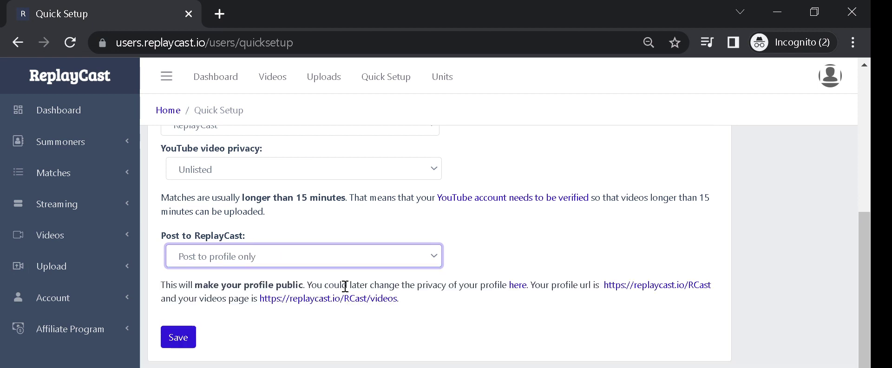
pyautogui.scroll(-1, 345, 286)
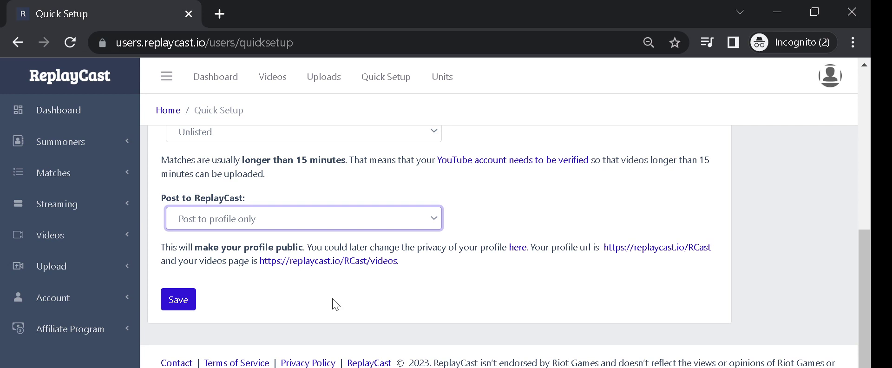
pyautogui.click(335, 304)
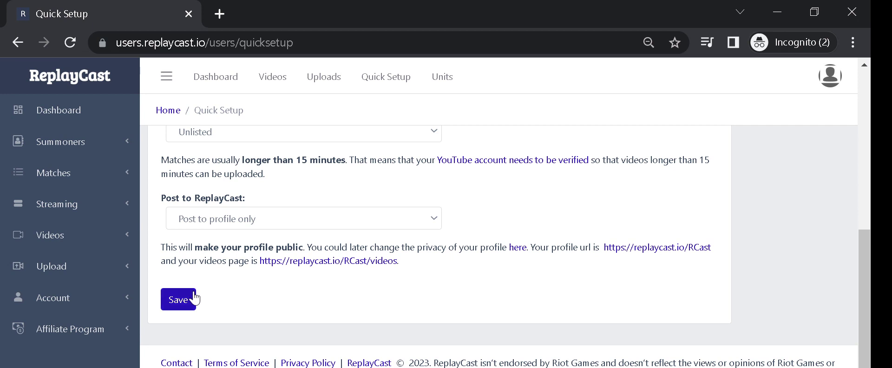
pyautogui.click(176, 302)
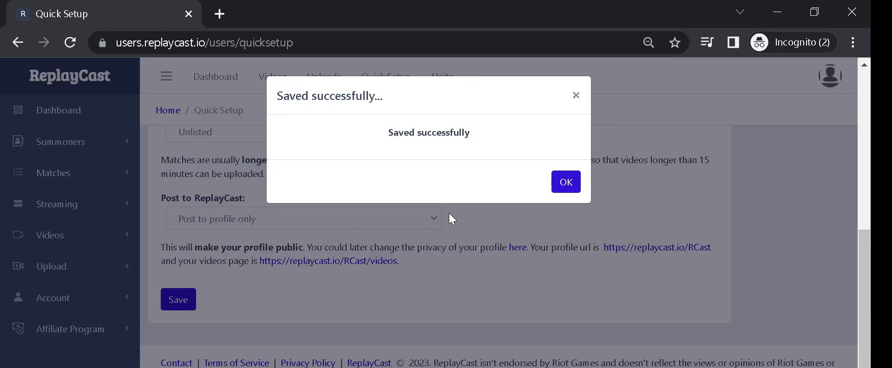
pyautogui.click(568, 182)
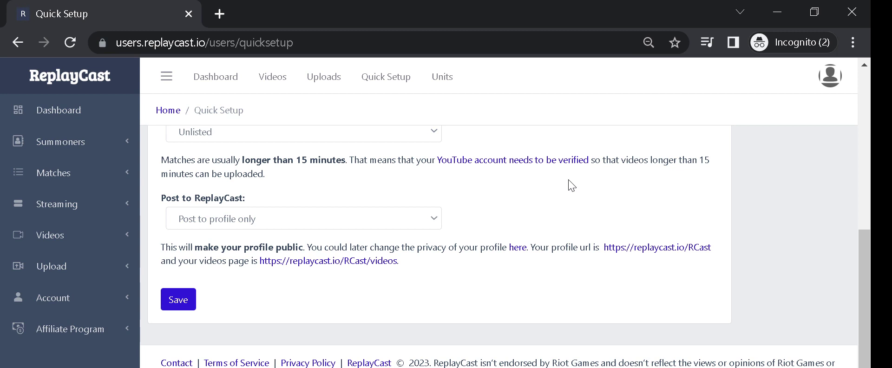
pyautogui.click(834, 87)
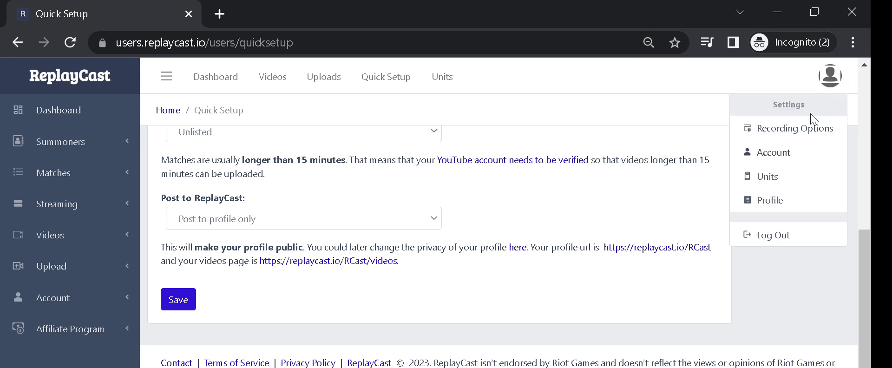
pyautogui.click(804, 126)
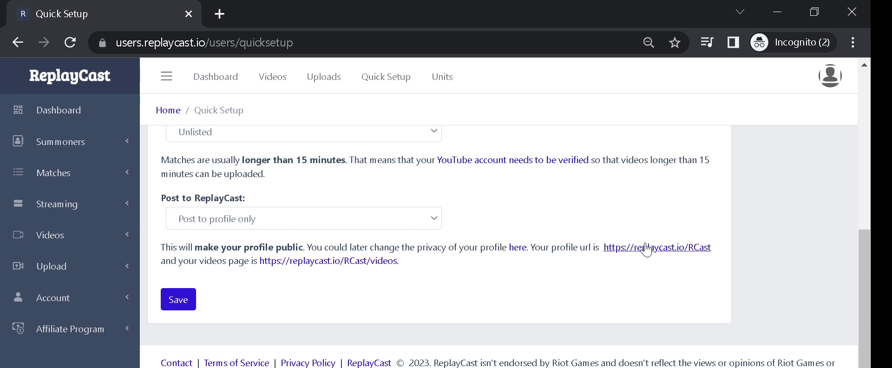
# - Copy the link address of the profile's videos page
pyautogui.rightClick(388, 263)
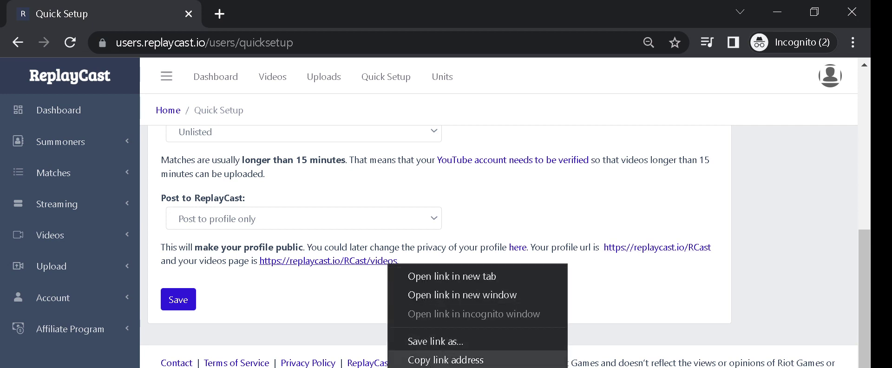
pyautogui.click(431, 360)
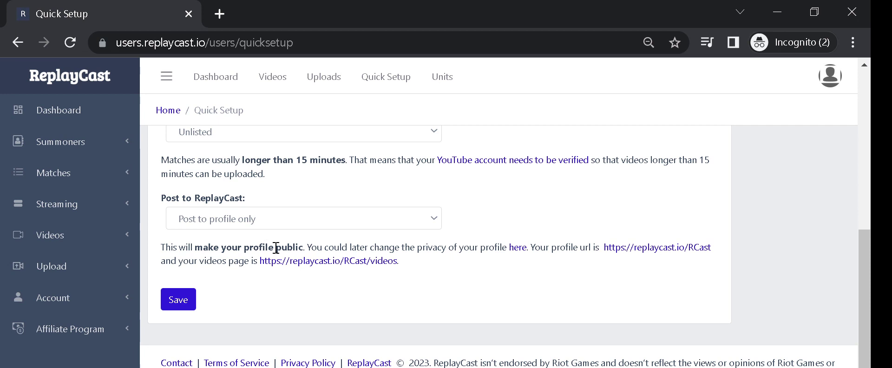
# - Open the profile's public videos page and load the LUX - 16/2/31 KDA GAMEPLAY video in its player
pyautogui.click(307, 263)
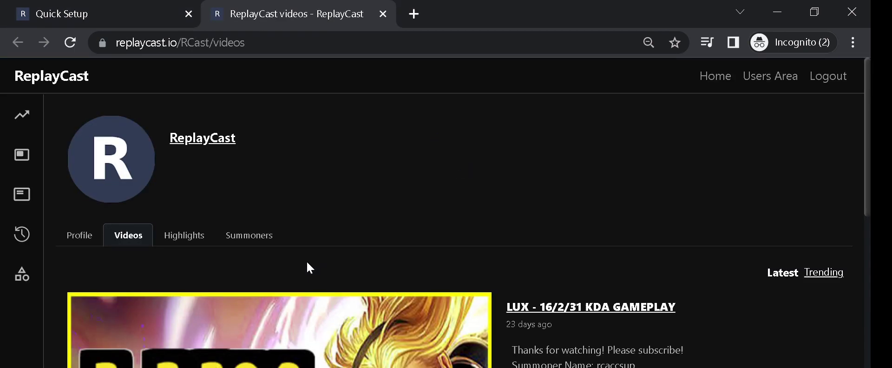
pyautogui.scroll(-3, 458, 212)
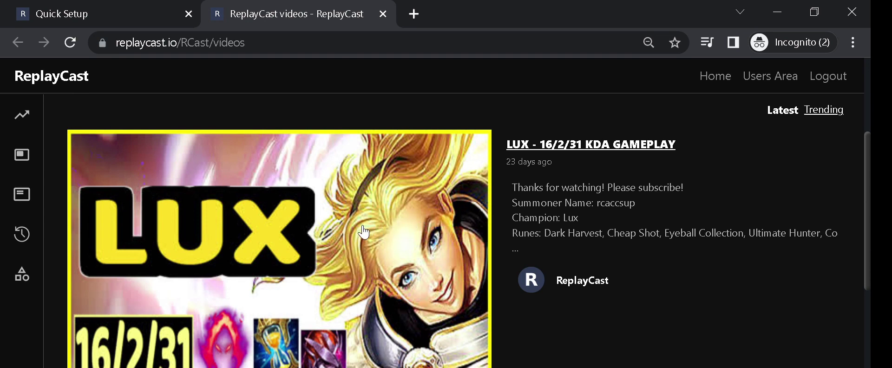
pyautogui.click(331, 248)
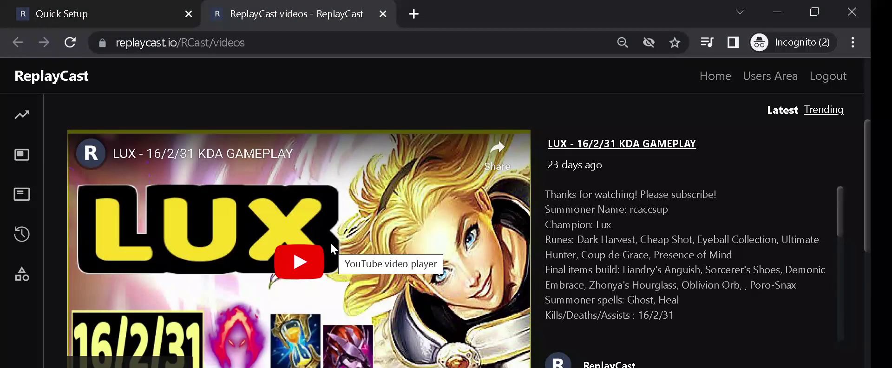
# - Show the Lux video's match info and expand its details to examine the patch and runes
pyautogui.scroll(-2, 330, 244)
pyautogui.scroll(-2, 318, 253)
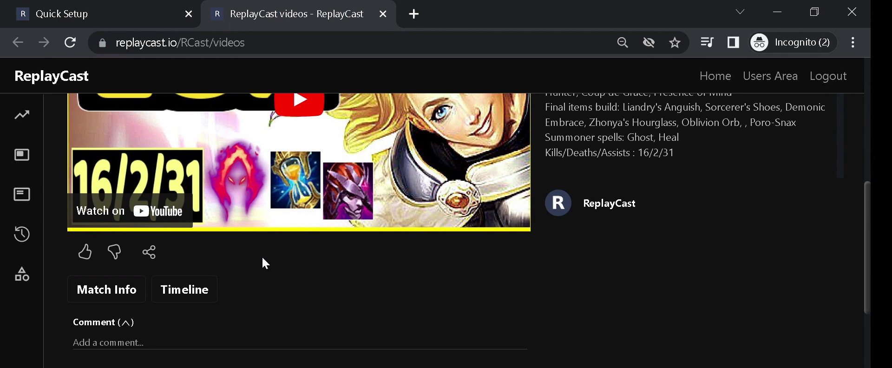
pyautogui.click(117, 293)
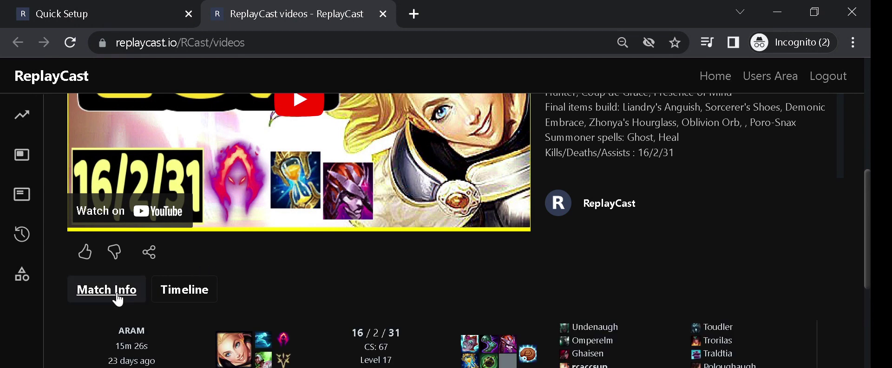
pyautogui.scroll(-2, 522, 288)
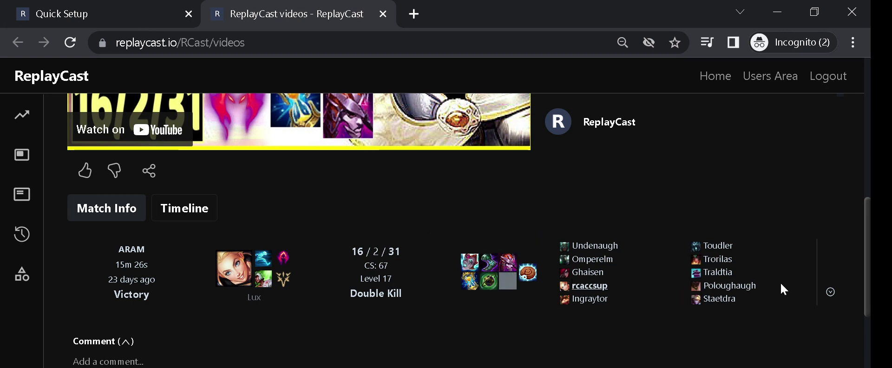
pyautogui.click(830, 292)
pyautogui.scroll(-2, 679, 301)
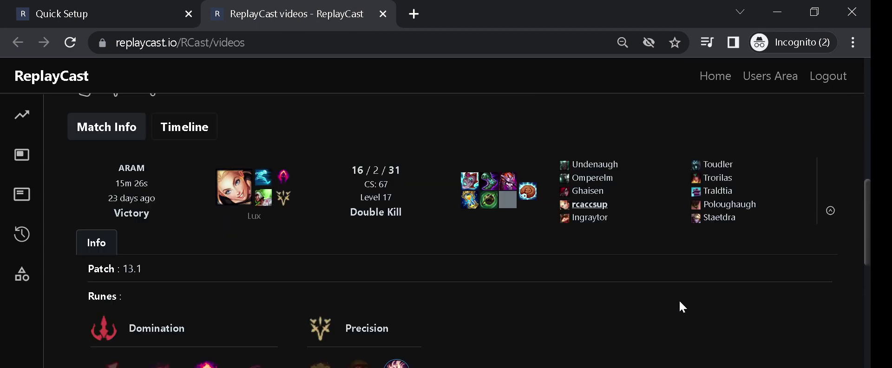
pyautogui.scroll(-5, 636, 302)
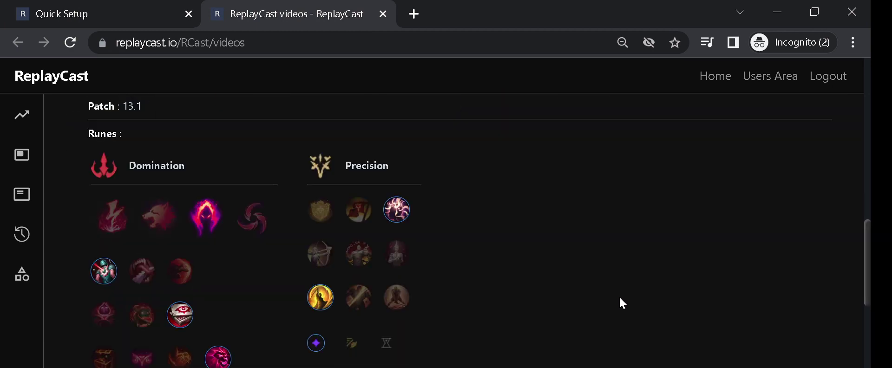
# - Show the Lux video's timeline and review its match events through to the end of the list
pyautogui.scroll(6, 568, 284)
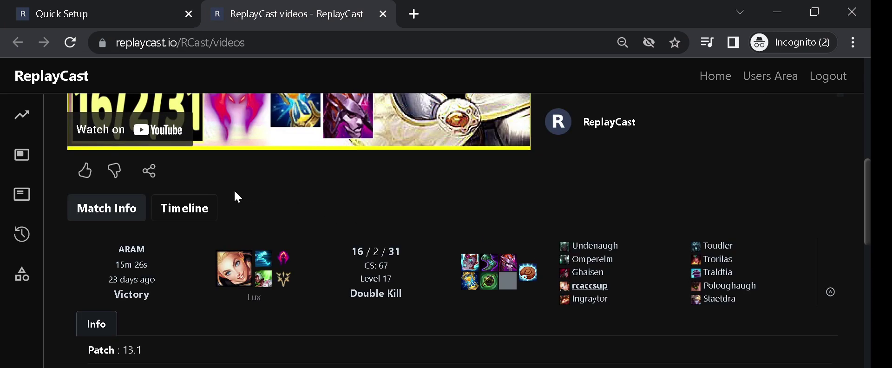
pyautogui.click(187, 208)
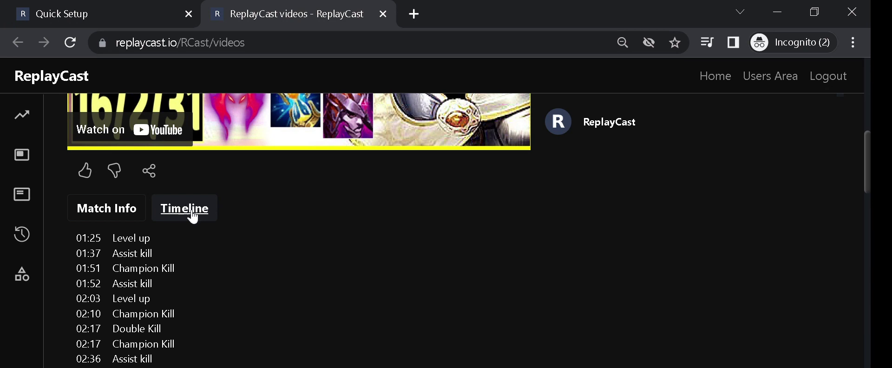
pyautogui.scroll(-2, 149, 242)
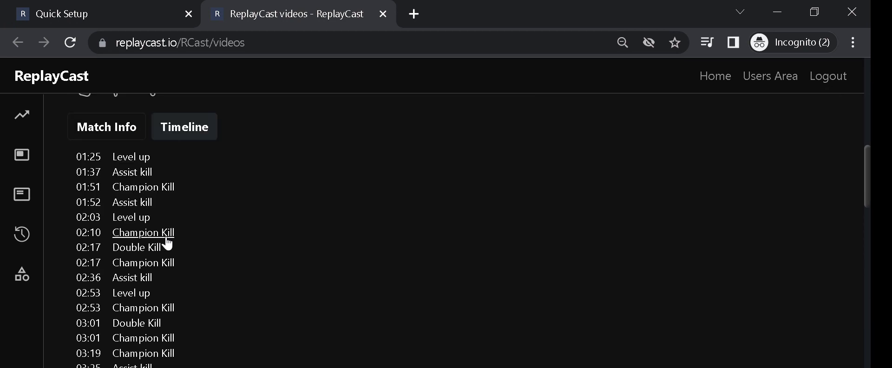
pyautogui.scroll(-7, 154, 274)
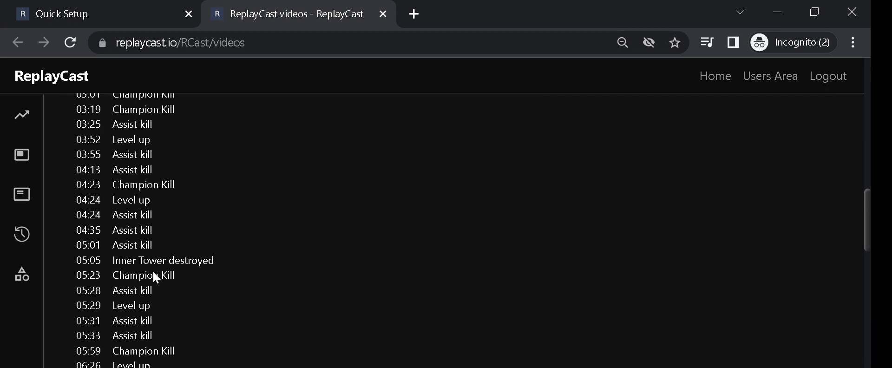
pyautogui.scroll(-2, 155, 279)
pyautogui.scroll(-3, 153, 274)
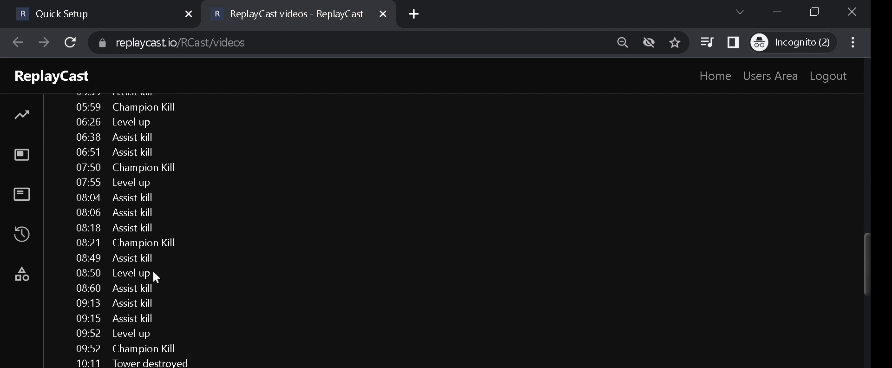
pyautogui.scroll(-7, 152, 270)
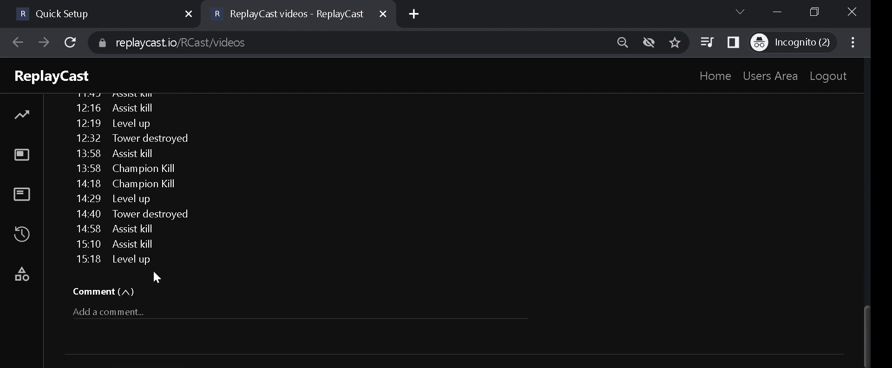